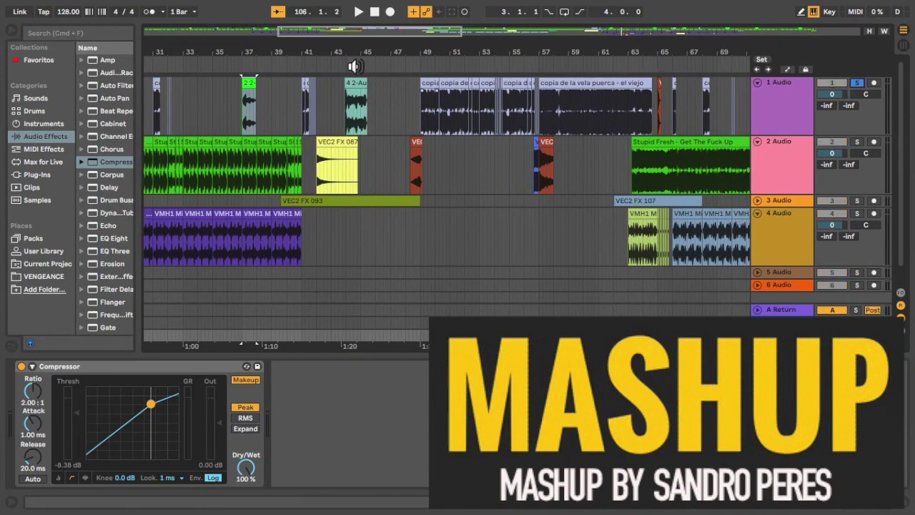
Play the arrangement from bar 25, where the purple minimal loops on 4 Audio start, and stop it after about a bar.
{"action": "left_click", "coordinate": [248, 58]}
{"action": "scroll", "coordinate": [268, 62], "scroll_direction": "left", "scroll_amount": 5}
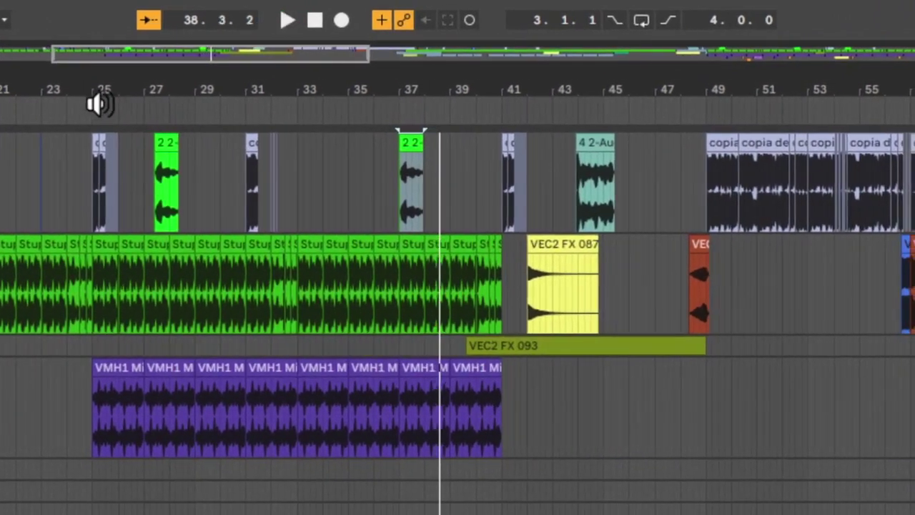
{"action": "left_click", "coordinate": [91, 102]}
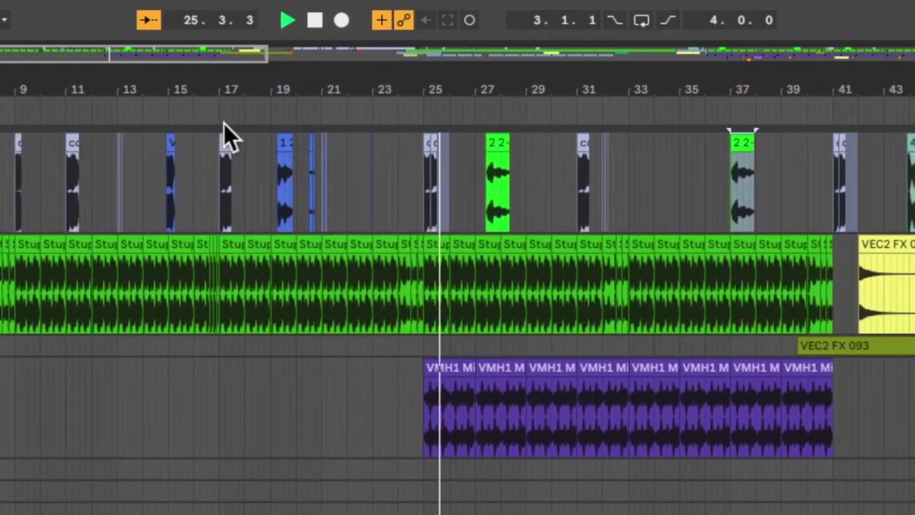
{"action": "key", "text": "space"}
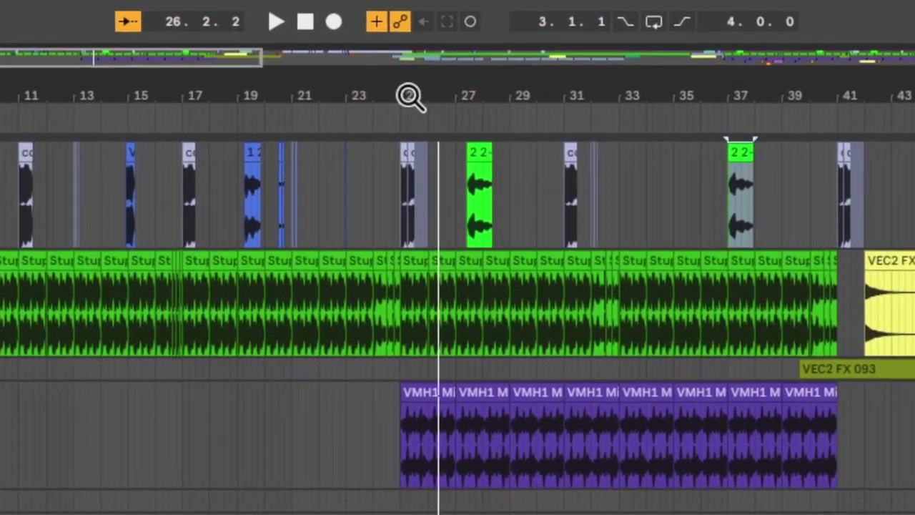
Replay the section from bar 25 up close, following the chopped vocal clips on the 1 Audio track to about bar 33.
{"action": "left_click_drag", "start_coordinate": [411, 96], "coordinate": [388, 120]}
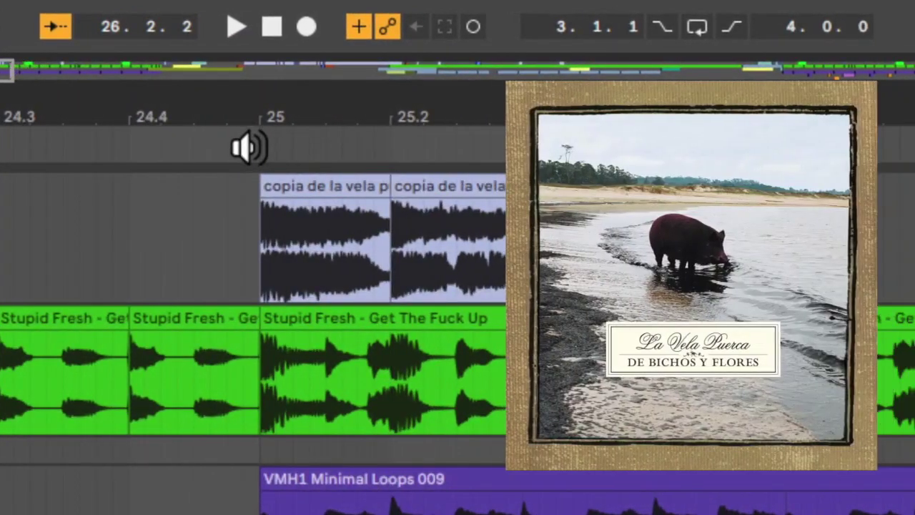
{"action": "left_click", "coordinate": [245, 148]}
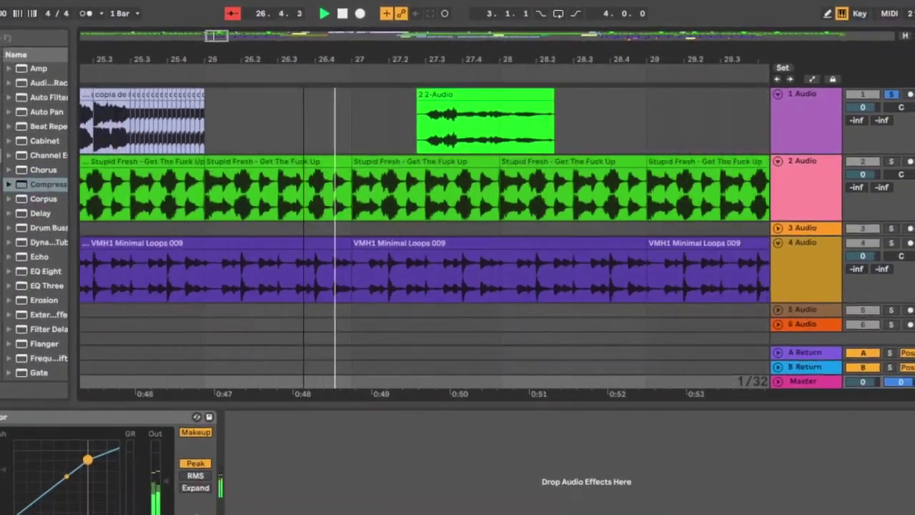
{"action": "left_click_drag", "start_coordinate": [534, 75], "coordinate": [408, 68]}
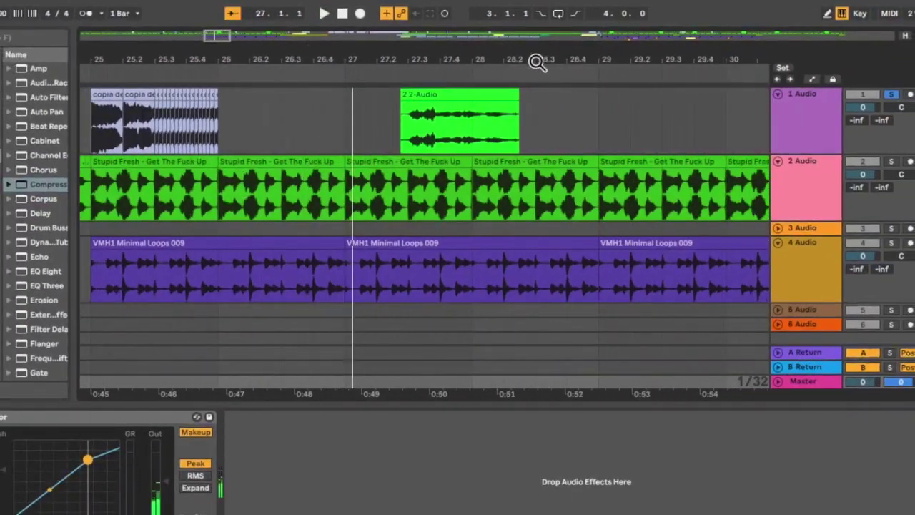
{"action": "left_click_drag", "start_coordinate": [537, 62], "coordinate": [283, 69]}
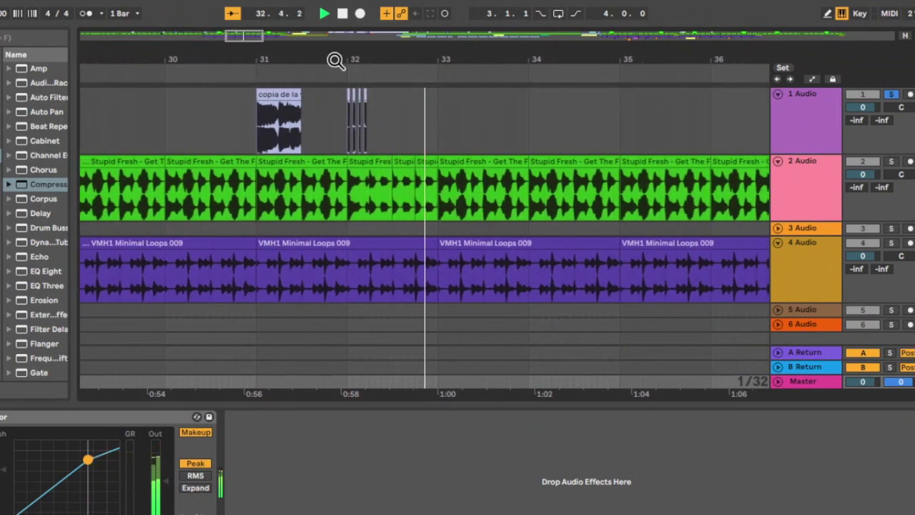
{"action": "mouse_move", "coordinate": [335, 62]}
{"action": "left_mouse_down"}
{"action": "mouse_move", "coordinate": [333, 79]}
{"action": "mouse_move", "coordinate": [843, 71]}
{"action": "left_mouse_up"}
Show the 1 Audio track's effects, and solo the 2 Audio and 4 Audio tracks in turn to hear each alone.
{"action": "left_click", "coordinate": [810, 92]}
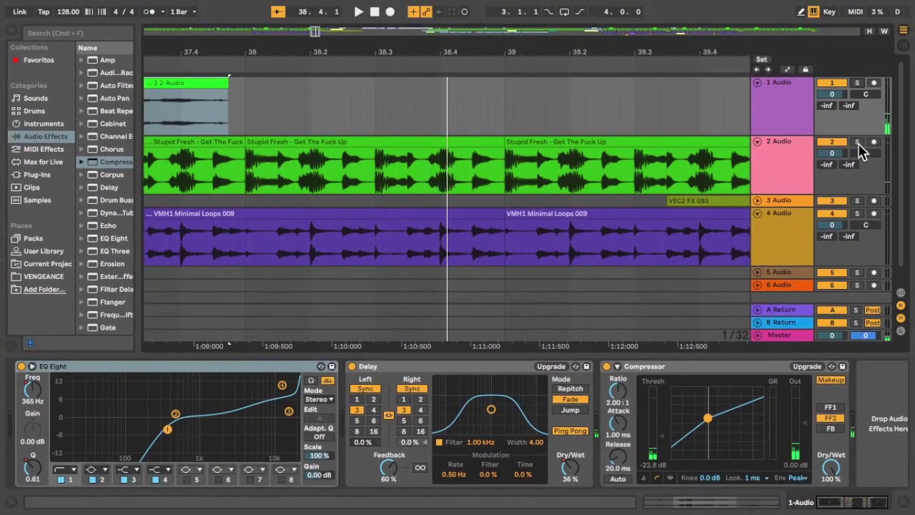
{"action": "left_click", "coordinate": [858, 143]}
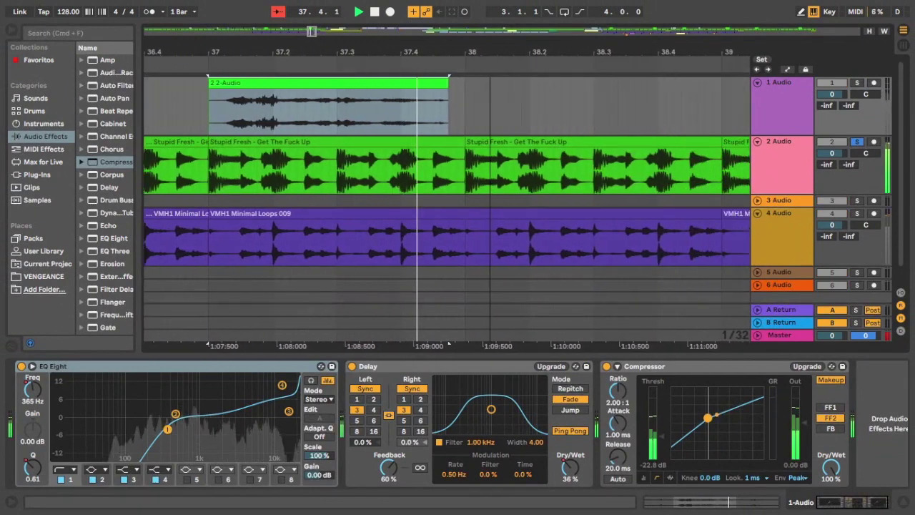
{"action": "key", "text": "minus"}
{"action": "key", "text": "minus"}
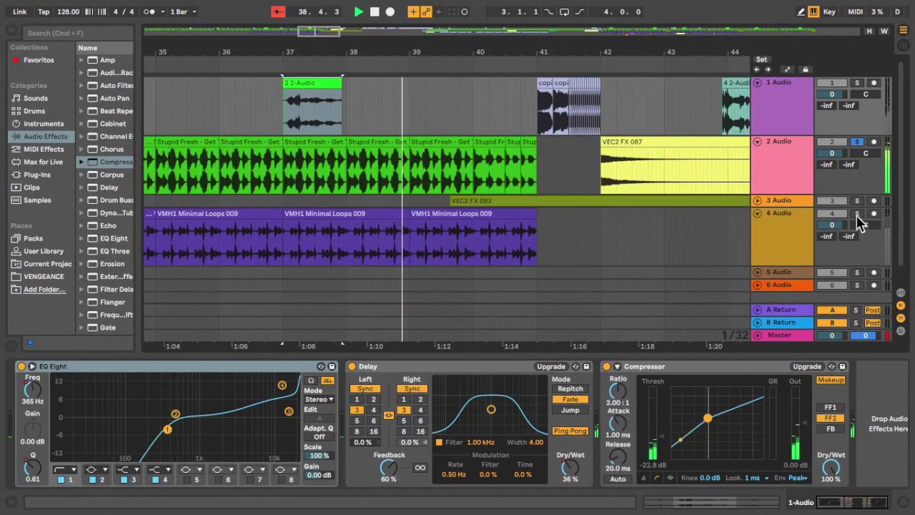
{"action": "left_click", "coordinate": [854, 213]}
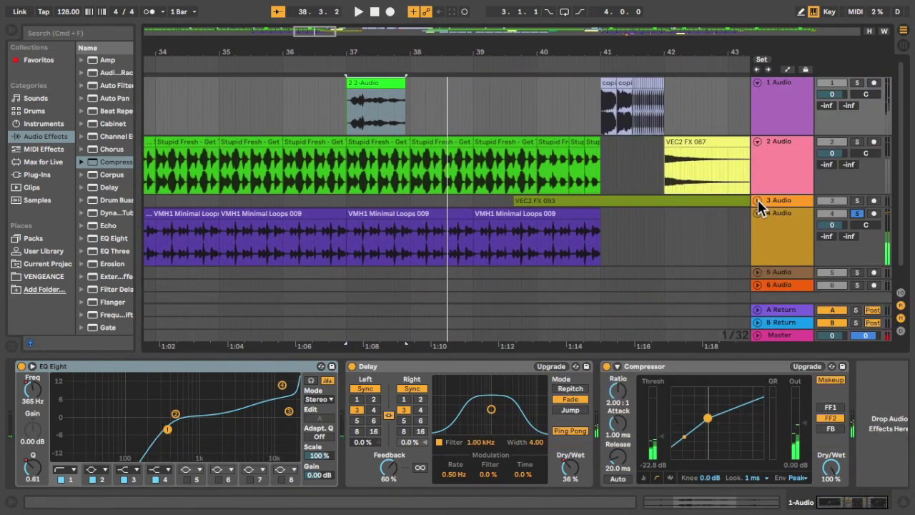
Unfold the 3 Audio track and play from bar 39 through the start of the VEC2 FX 093 riser.
{"action": "left_click", "coordinate": [758, 202]}
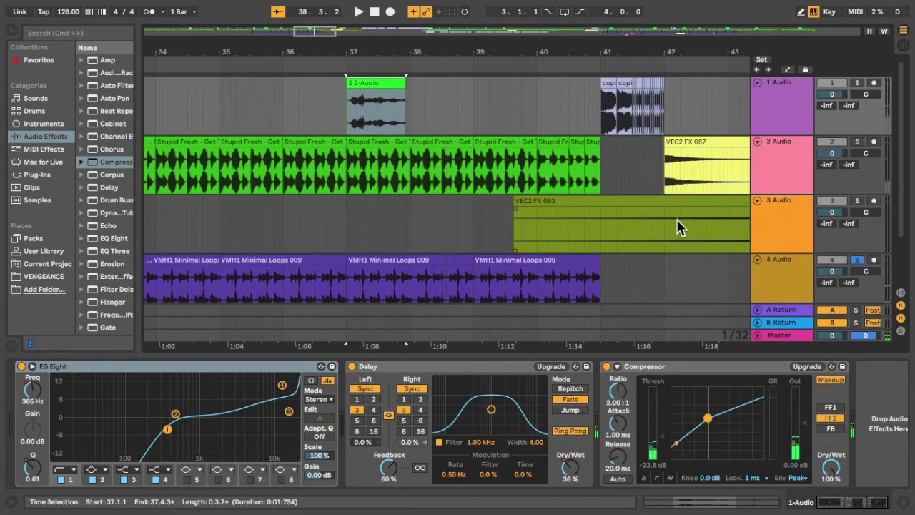
{"action": "left_click", "coordinate": [525, 65]}
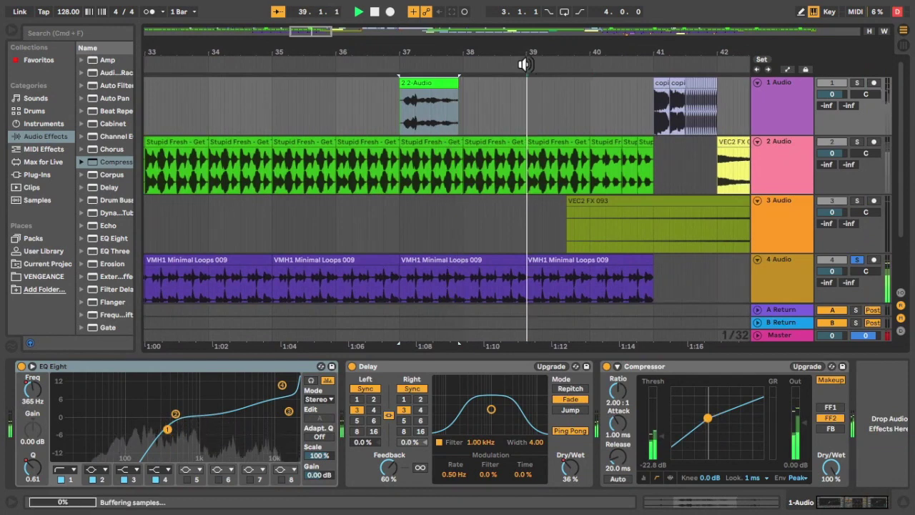
{"action": "scroll", "coordinate": [572, 143], "scroll_direction": "right", "scroll_amount": 8}
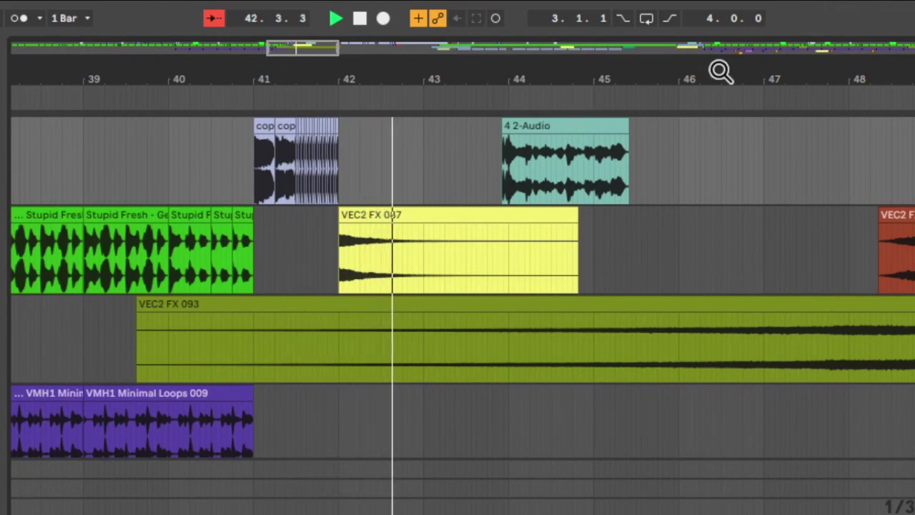
{"action": "left_click_drag", "start_coordinate": [712, 76], "coordinate": [393, 64]}
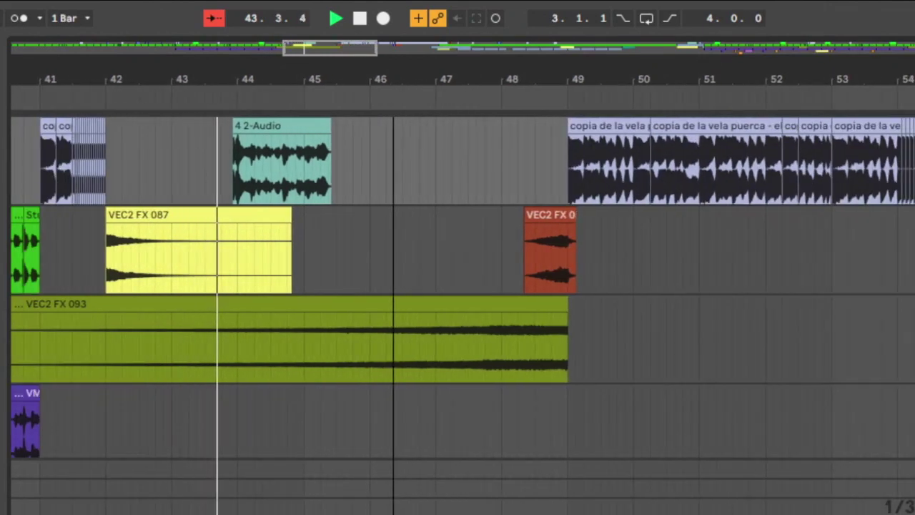
{"action": "scroll", "coordinate": [293, 161], "scroll_direction": "up", "scroll_amount": 5}
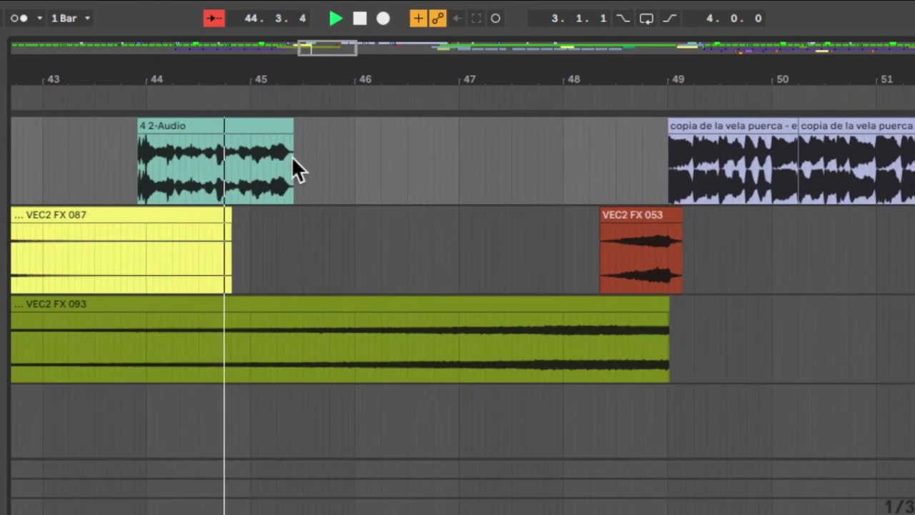
Stop playback, select the 4 2-Audio vocal clip near bar 44 on the 1 Audio track, and listen to it.
{"action": "key", "text": "space"}
{"action": "left_click", "coordinate": [246, 125]}
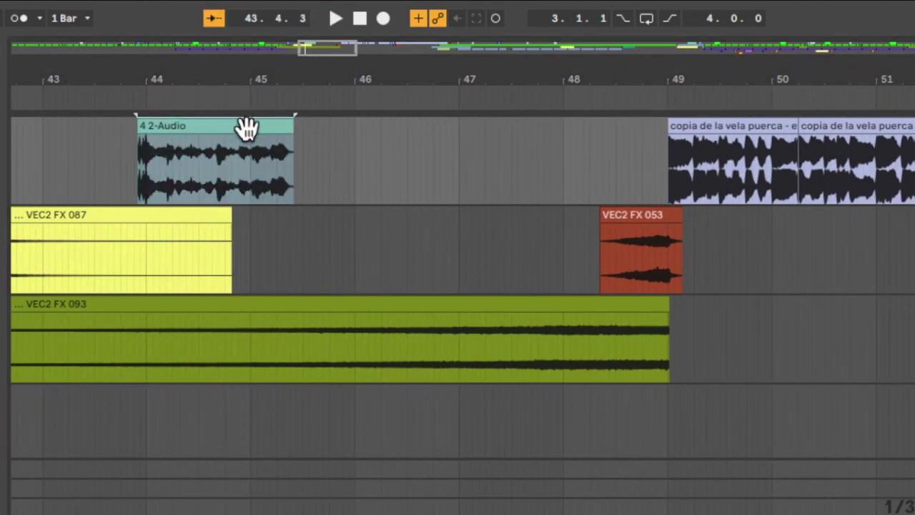
{"action": "key", "text": "space"}
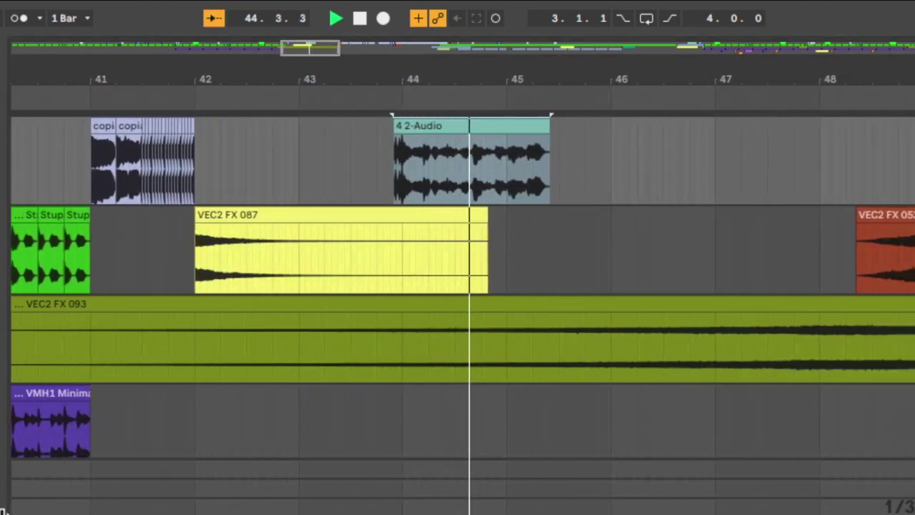
Compare the soloed 4 2-Audio vocal with 1 Audio's EQ Eight, Delay and Compressor bypassed and re-enabled.
{"action": "key", "text": "space"}
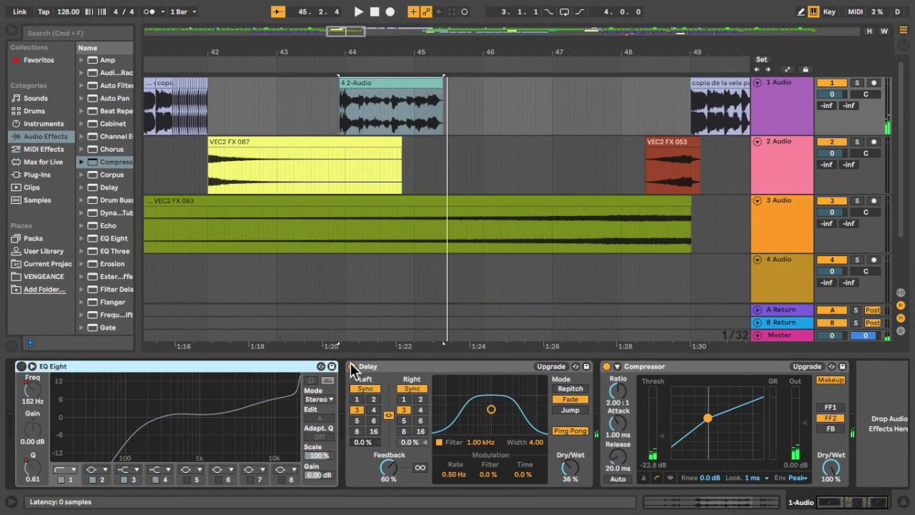
{"action": "left_click", "coordinate": [351, 366]}
{"action": "left_click", "coordinate": [607, 367]}
{"action": "key", "text": "space"}
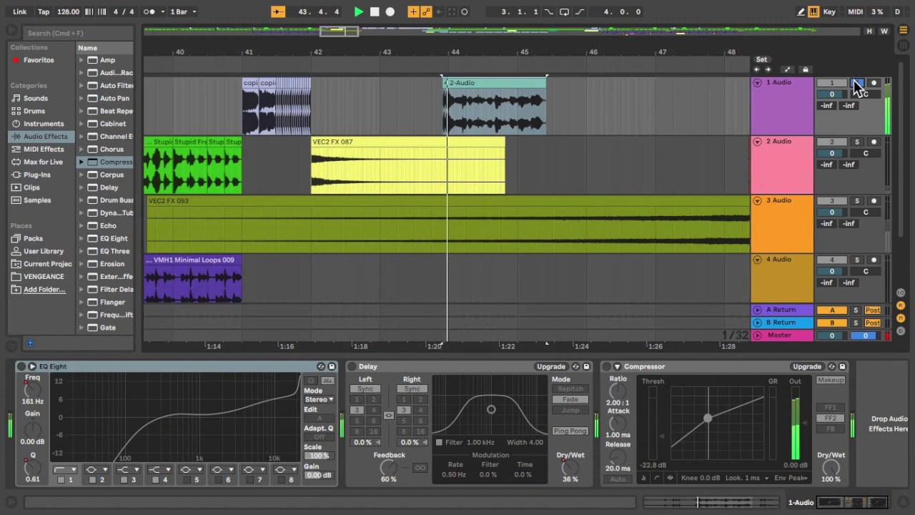
{"action": "left_click", "coordinate": [854, 83]}
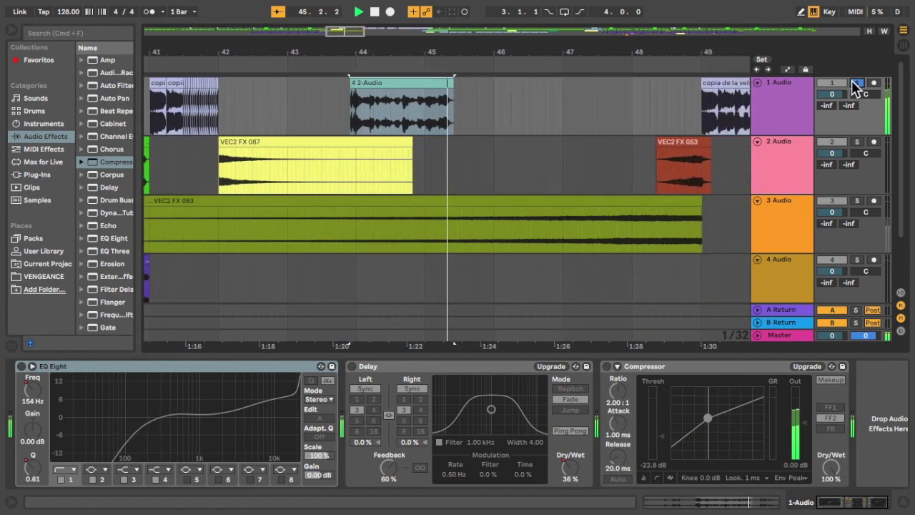
{"action": "left_click", "coordinate": [22, 367]}
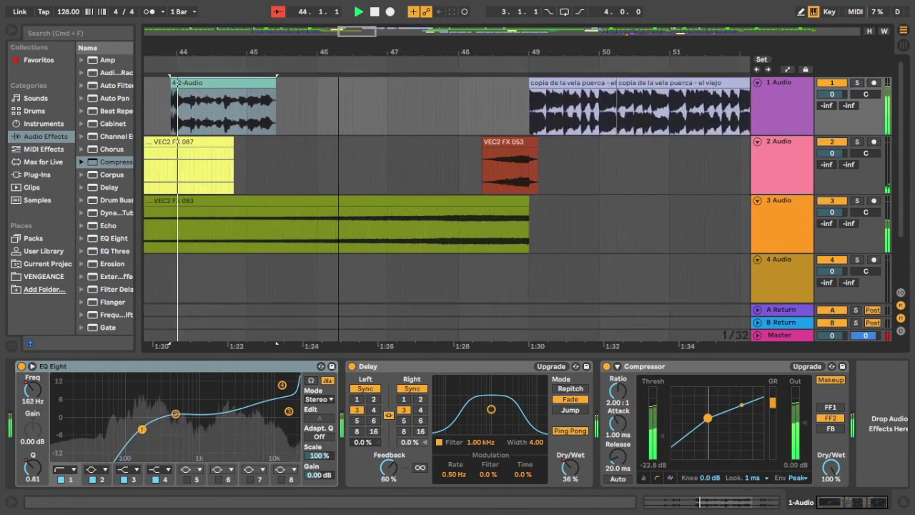
Play the build-up from bar 44 and select the first "copia de la vela puerca - el viejo" clip at bar 49.
{"action": "left_click_drag", "start_coordinate": [343, 42], "coordinate": [348, 49]}
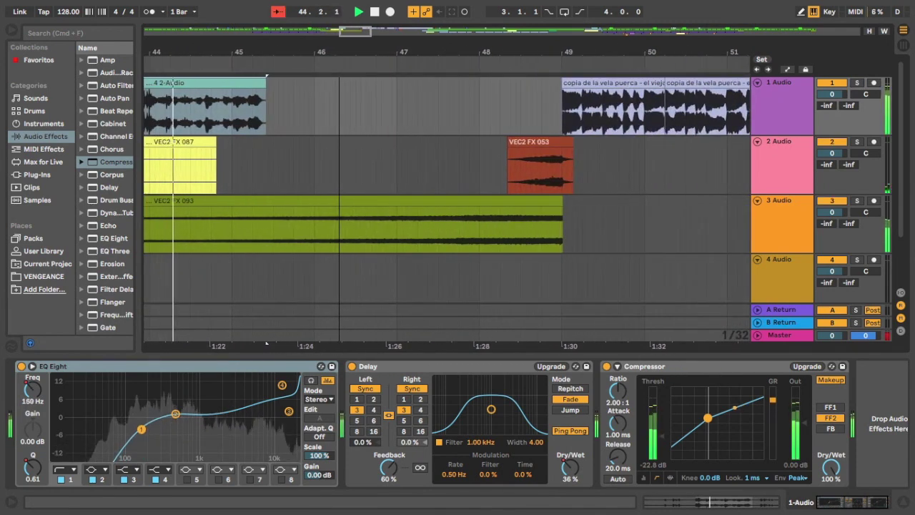
{"action": "left_click_drag", "start_coordinate": [606, 47], "coordinate": [313, 75]}
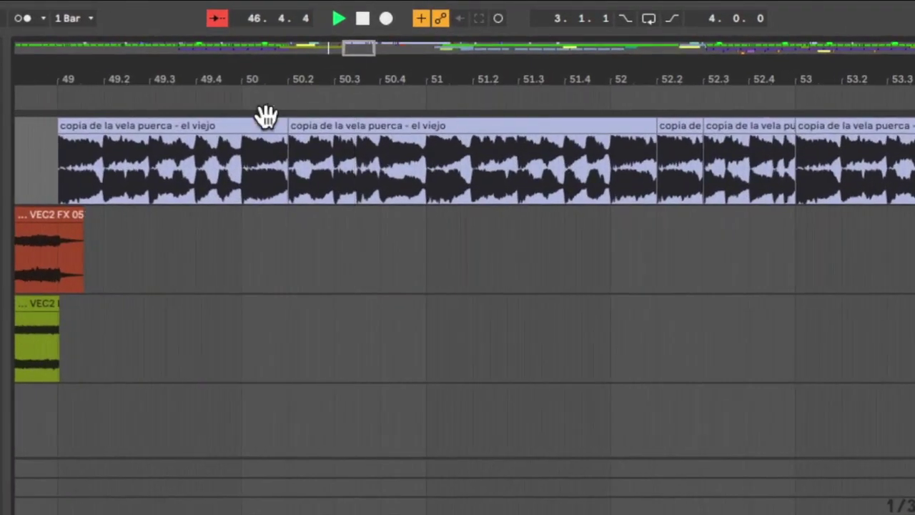
{"action": "left_click", "coordinate": [139, 123]}
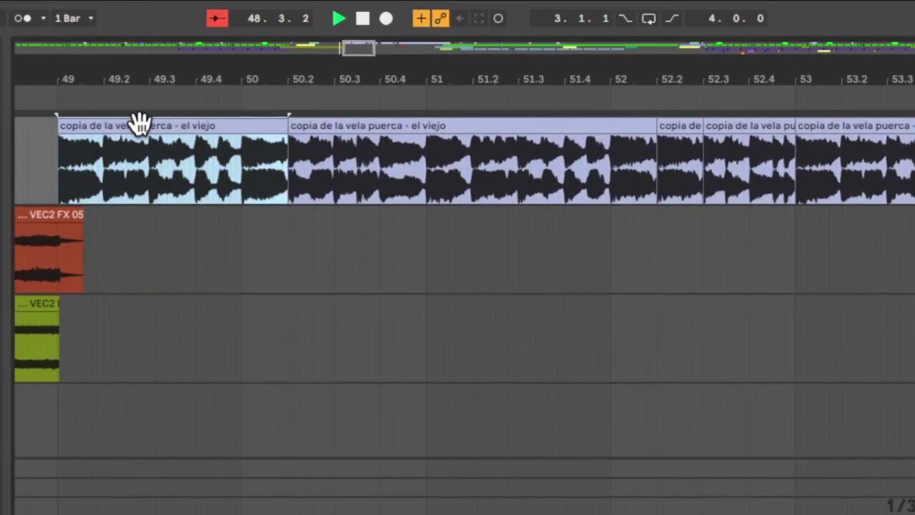
{"action": "left_click_drag", "start_coordinate": [167, 82], "coordinate": [469, 84]}
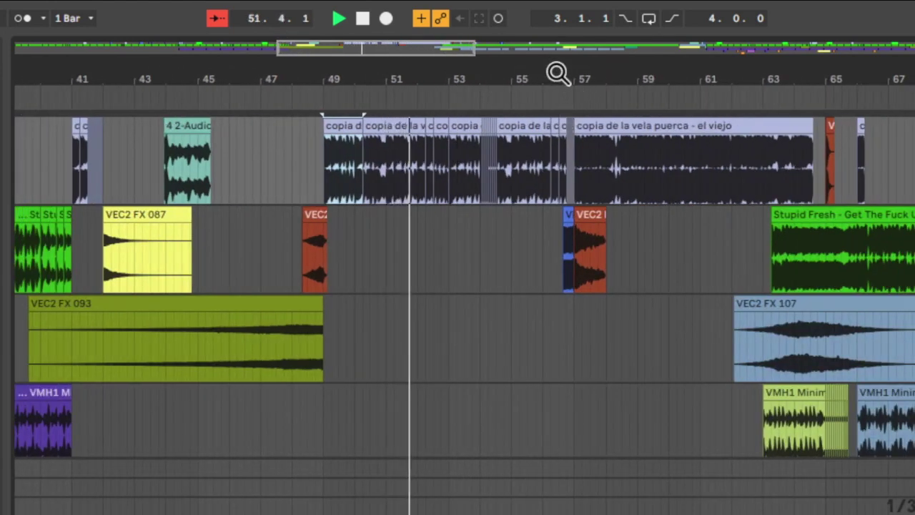
Follow the playback of the sliced "el viejo" clips and the VEC2 FX 104 hit from about bar 52 to bar 62.
{"action": "left_click_drag", "start_coordinate": [557, 73], "coordinate": [403, 102]}
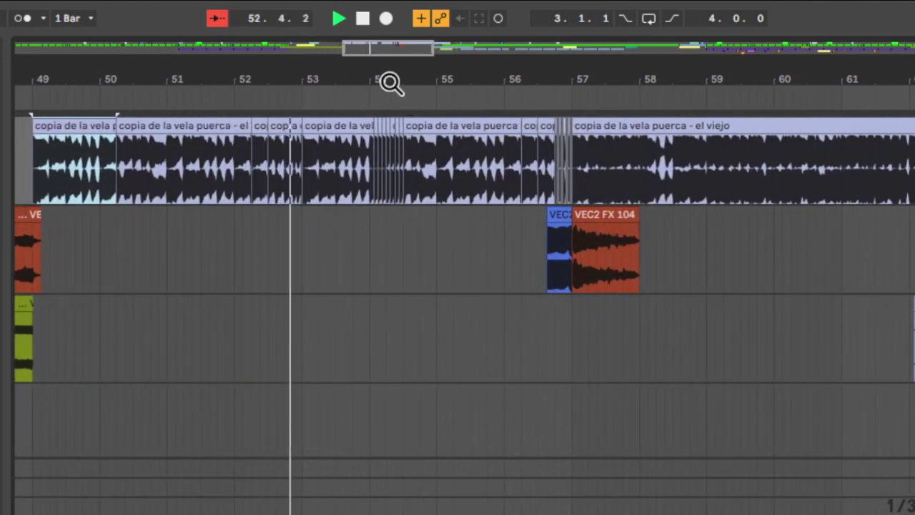
{"action": "scroll", "coordinate": [470, 80], "scroll_direction": "up", "scroll_amount": 3}
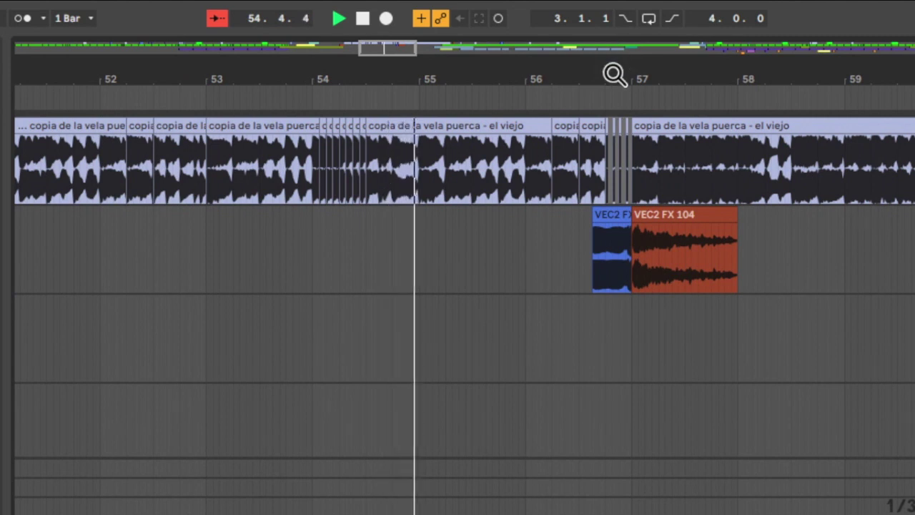
{"action": "left_click_drag", "start_coordinate": [613, 75], "coordinate": [378, 75]}
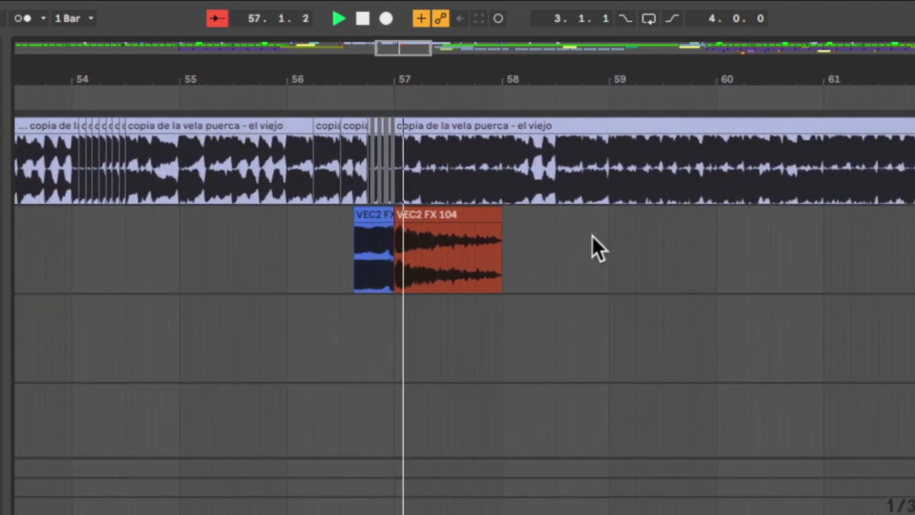
{"action": "left_click_drag", "start_coordinate": [721, 78], "coordinate": [488, 85]}
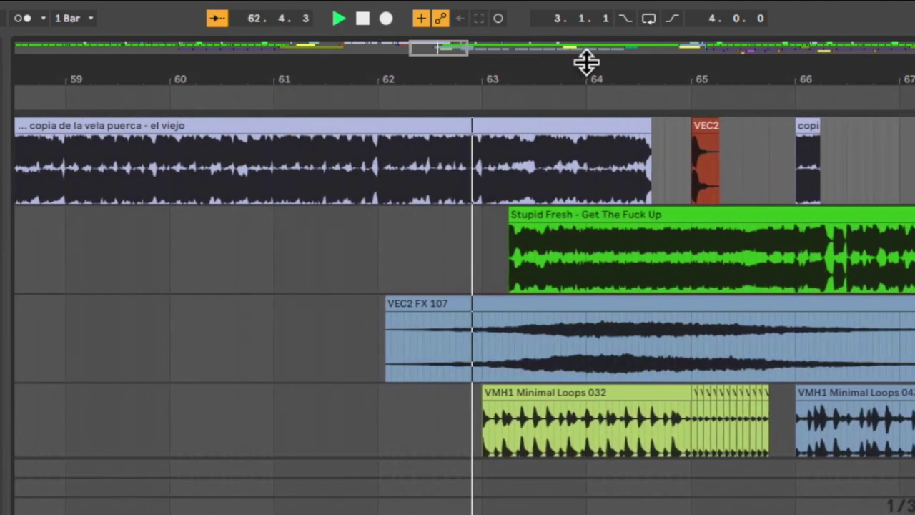
Replay the transition between bars 62 and 66, and place the start position on 4 Audio just before VMH1 Minimal Loops 032.
{"action": "left_click_drag", "start_coordinate": [596, 74], "coordinate": [597, 115]}
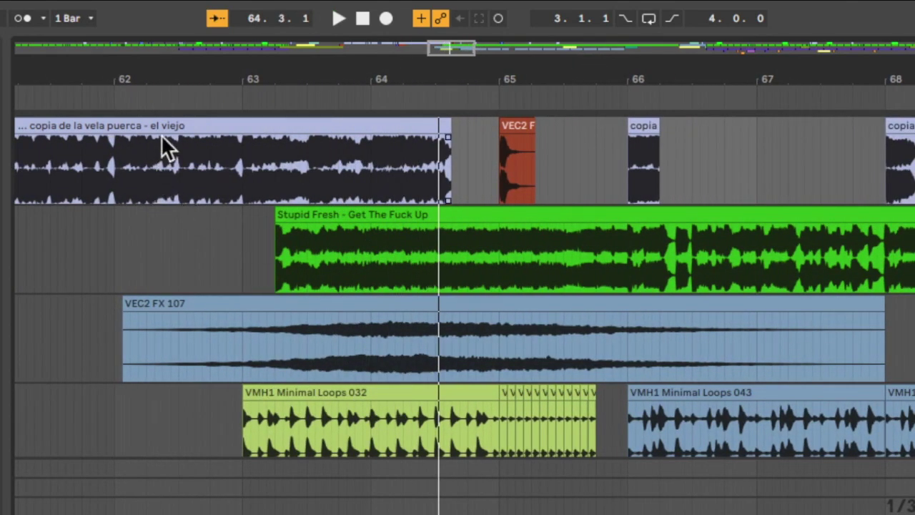
{"action": "left_click", "coordinate": [161, 103]}
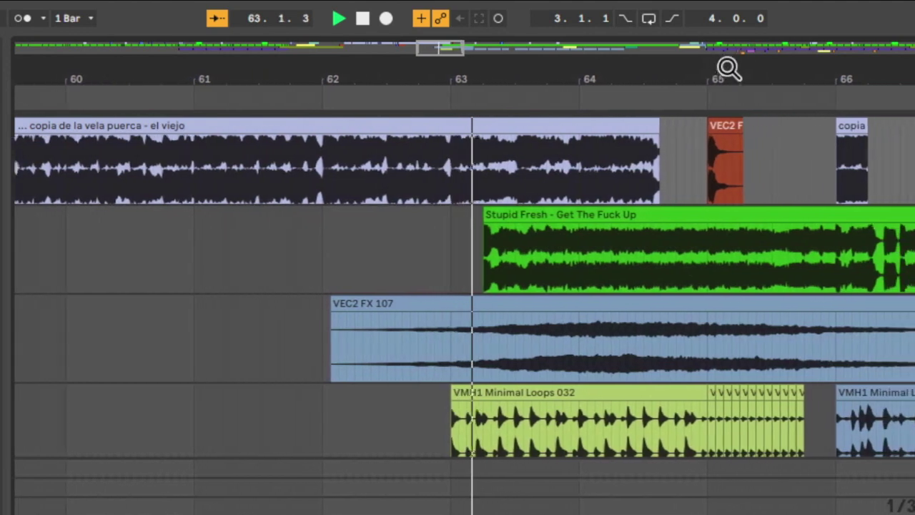
{"action": "left_click_drag", "start_coordinate": [727, 67], "coordinate": [470, 67]}
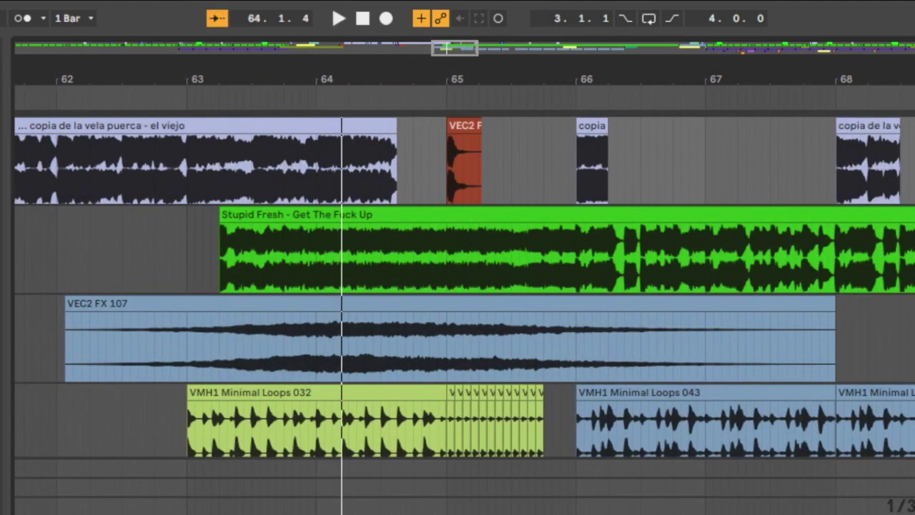
{"action": "left_click", "coordinate": [204, 96]}
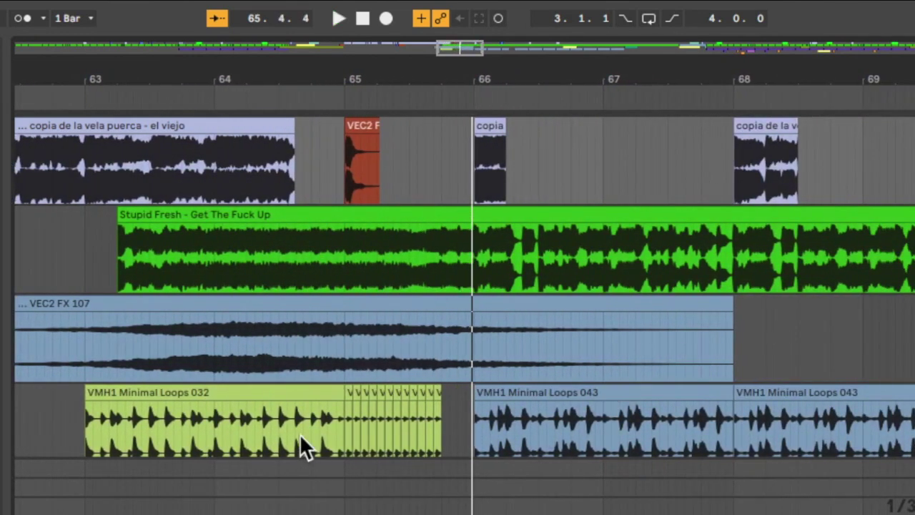
{"action": "scroll", "coordinate": [300, 433], "scroll_direction": "down", "scroll_amount": 2}
{"action": "left_click", "coordinate": [60, 368]}
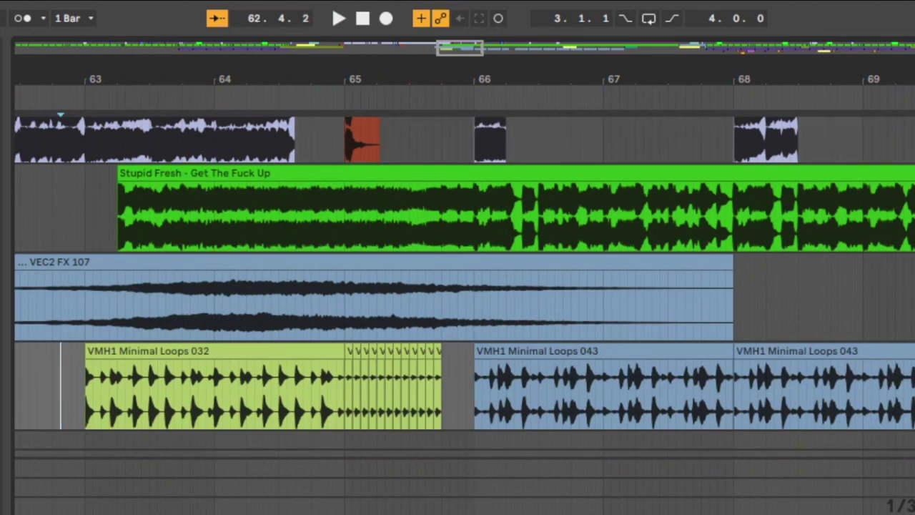
Play the transition from just before bar 63 through the sliced VMH1 Minimal Loops 032 clips, stop around bar 65 and replay it.
{"action": "key", "text": "space"}
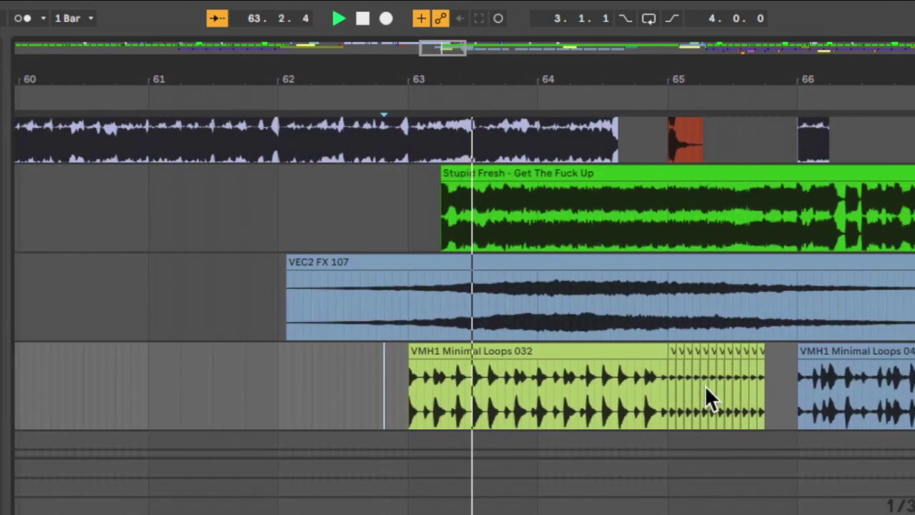
{"action": "scroll", "coordinate": [705, 386], "scroll_direction": "down", "scroll_amount": 3}
{"action": "scroll", "coordinate": [700, 386], "scroll_direction": "up", "scroll_amount": 4}
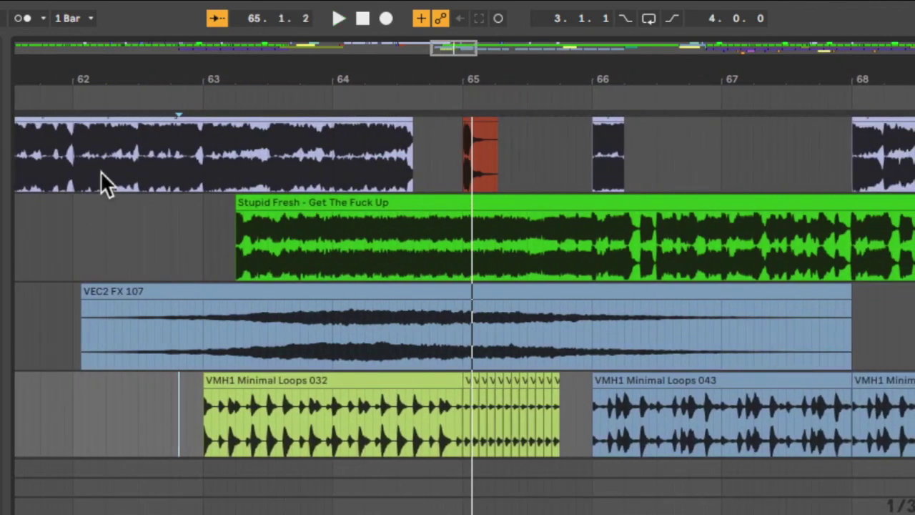
{"action": "left_click", "coordinate": [38, 108]}
{"action": "left_click_drag", "start_coordinate": [515, 82], "coordinate": [350, 69]}
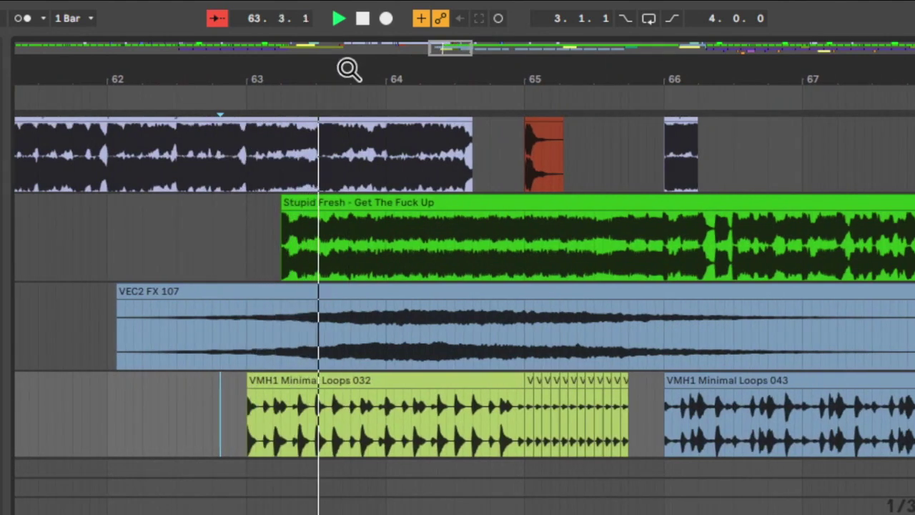
Follow the playback of the Stupid Fresh clip layered with the VMH1 Minimal Loops 043 clips from about bar 66 to bar 84.
{"action": "left_click_drag", "start_coordinate": [544, 63], "coordinate": [343, 85]}
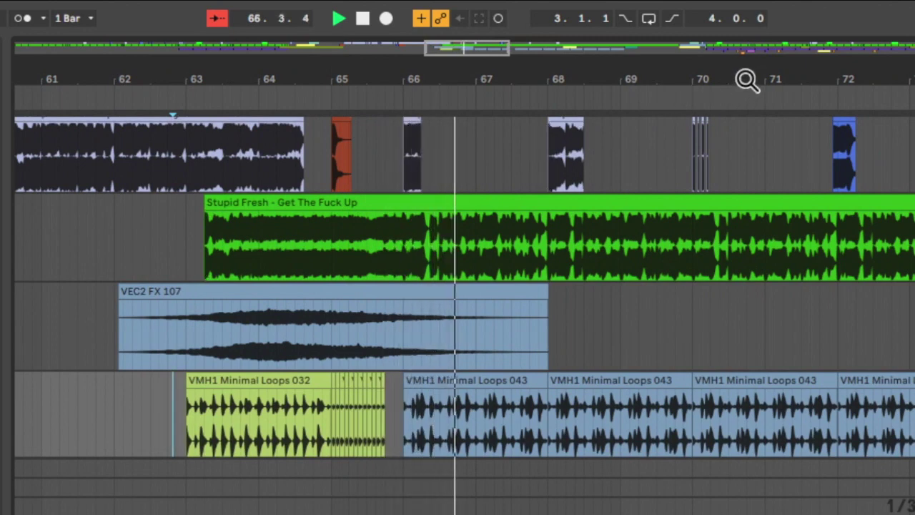
{"action": "left_click_drag", "start_coordinate": [748, 82], "coordinate": [418, 79]}
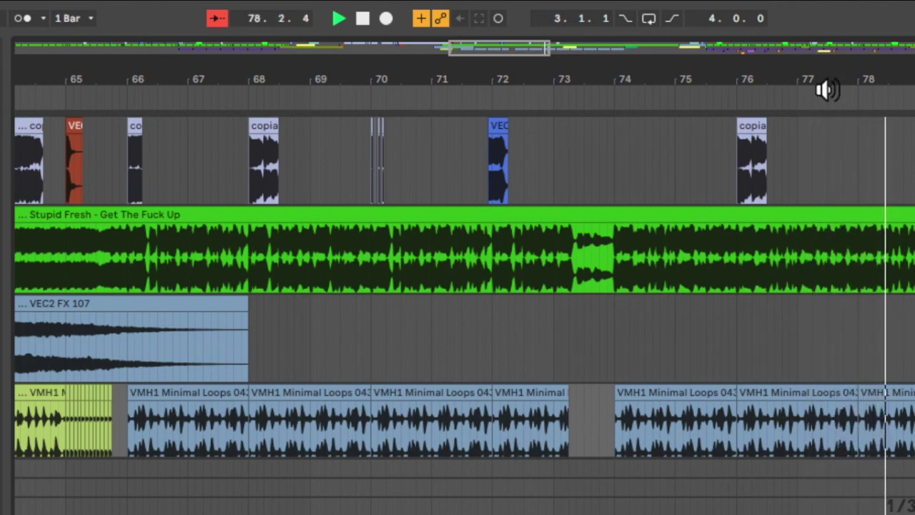
{"action": "left_click_drag", "start_coordinate": [847, 69], "coordinate": [293, 73]}
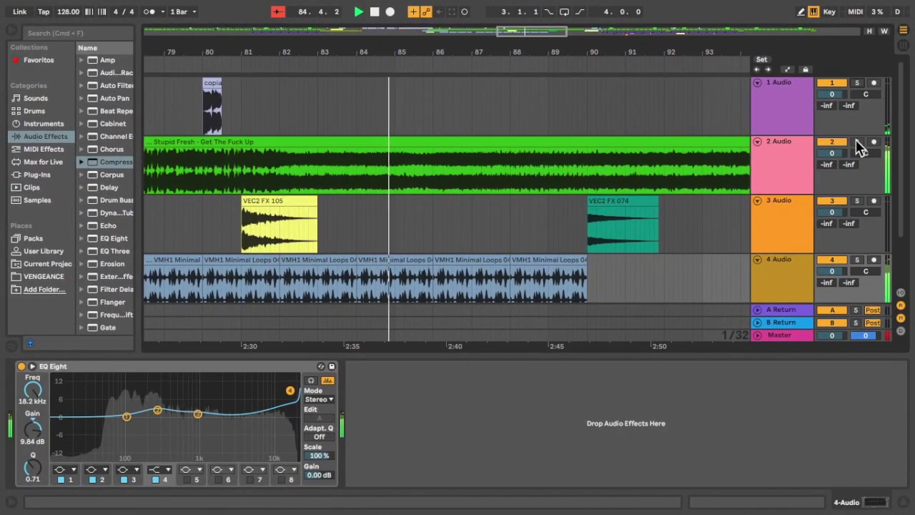
Review the audio tracks and examine the end of the VMH1 Minimal Loops 043 section and the VEC2 FX 074 hit at bar 90 during playback.
{"action": "key", "text": "super+t"}
{"action": "key", "text": "super+t"}
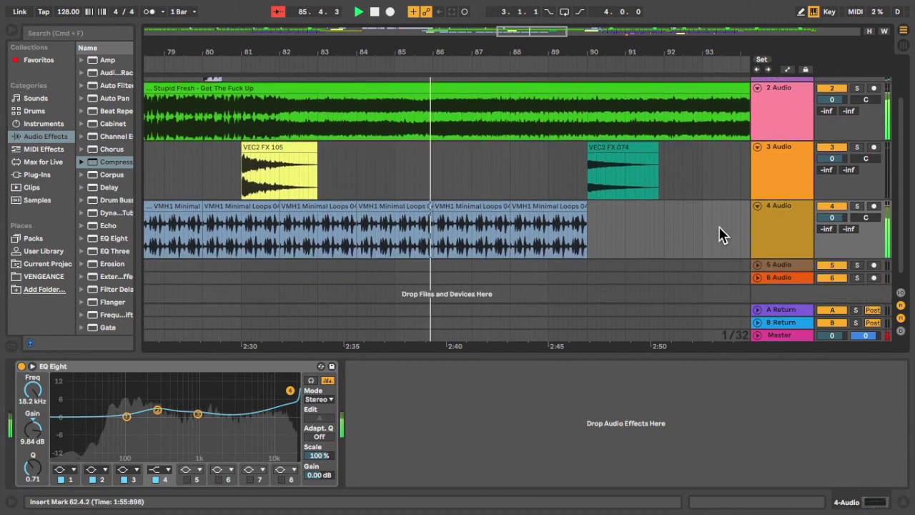
{"action": "scroll", "coordinate": [720, 233], "scroll_direction": "up", "scroll_amount": 3}
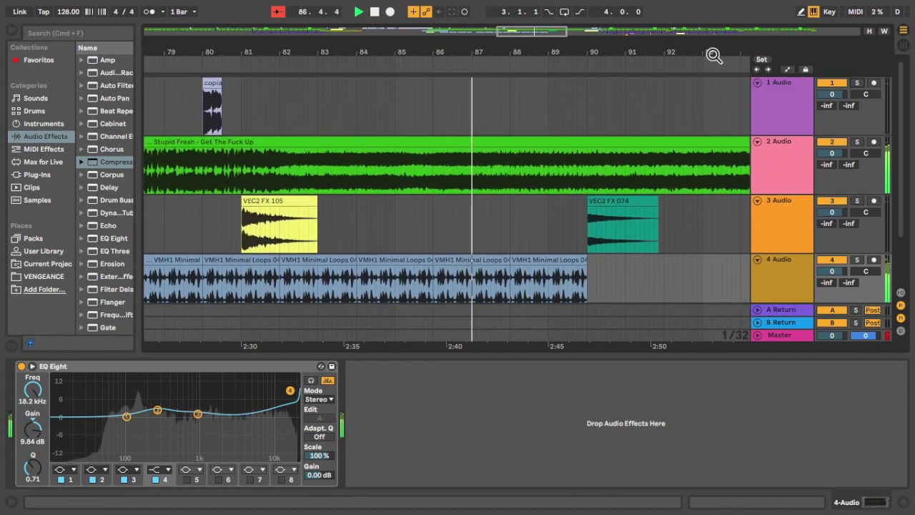
{"action": "left_click_drag", "start_coordinate": [714, 56], "coordinate": [444, 93]}
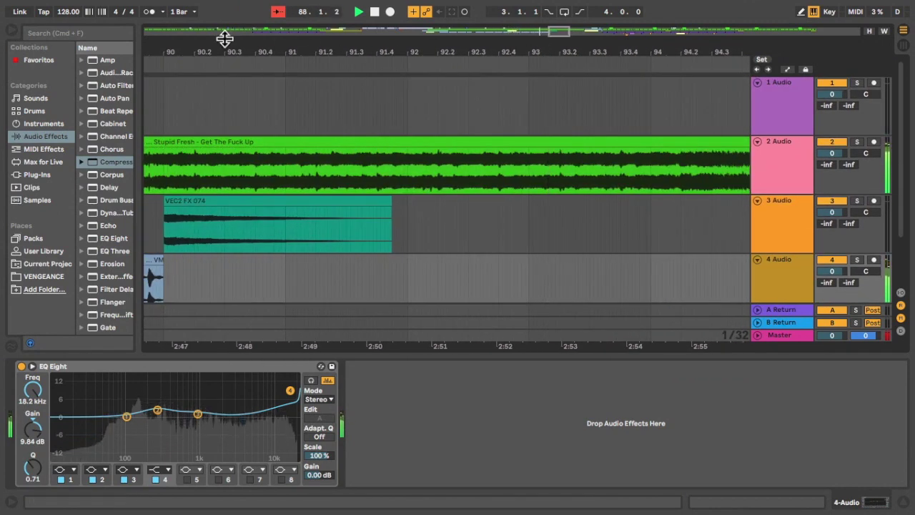
{"action": "left_click_drag", "start_coordinate": [201, 55], "coordinate": [271, 57]}
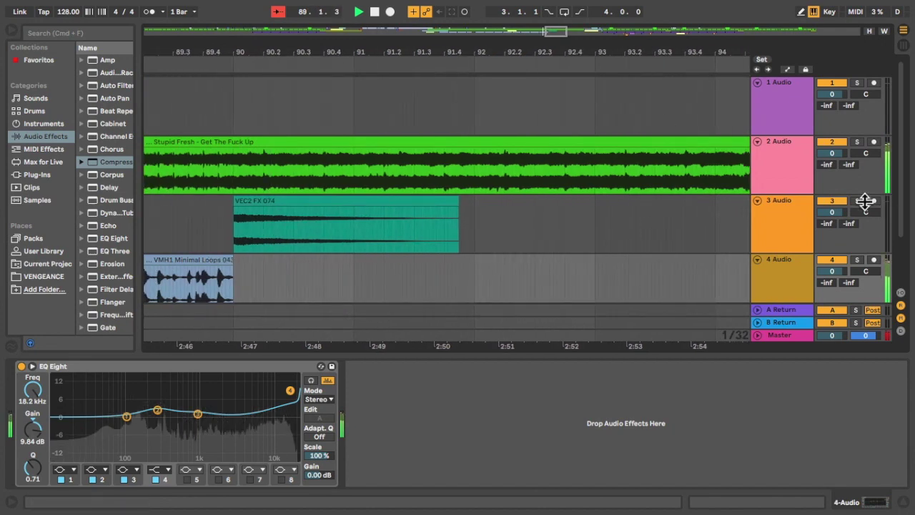